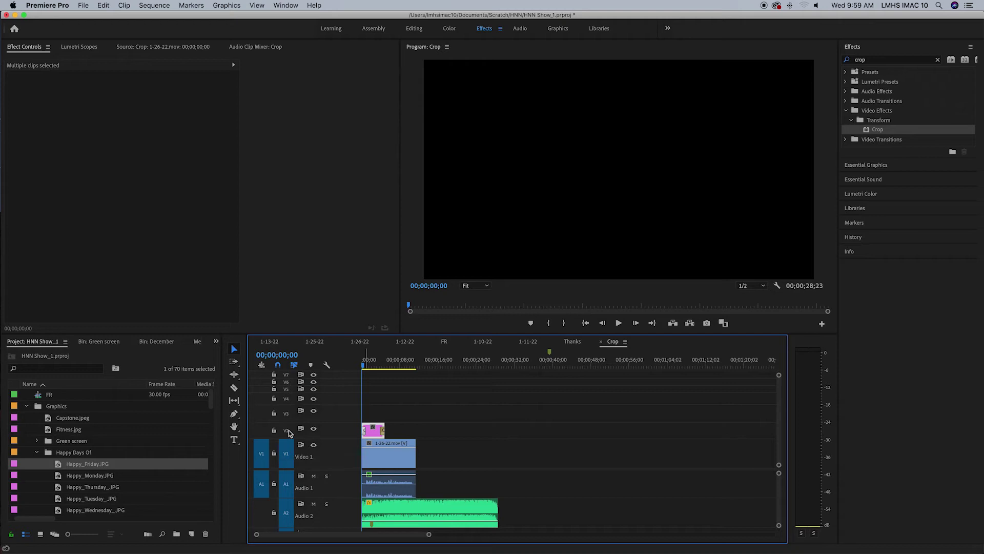
Step: Move the playhead to 00;00;02;06 to view the title graphic layered over the video clip
{"action": "scroll", "coordinate": [284, 407], "scroll_direction": "up", "scroll_amount": 2}
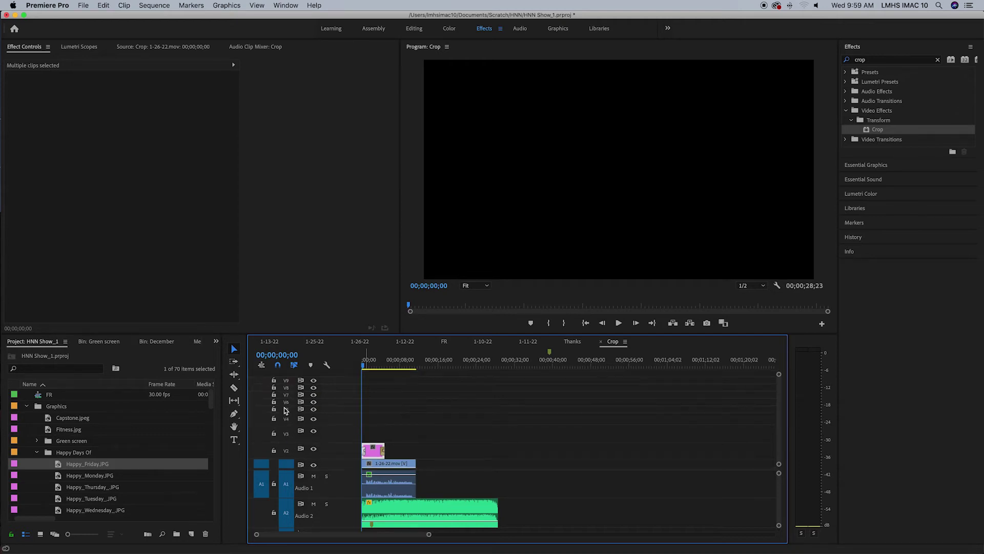
{"action": "left_click_drag", "start_coordinate": [311, 458], "coordinate": [319, 441]}
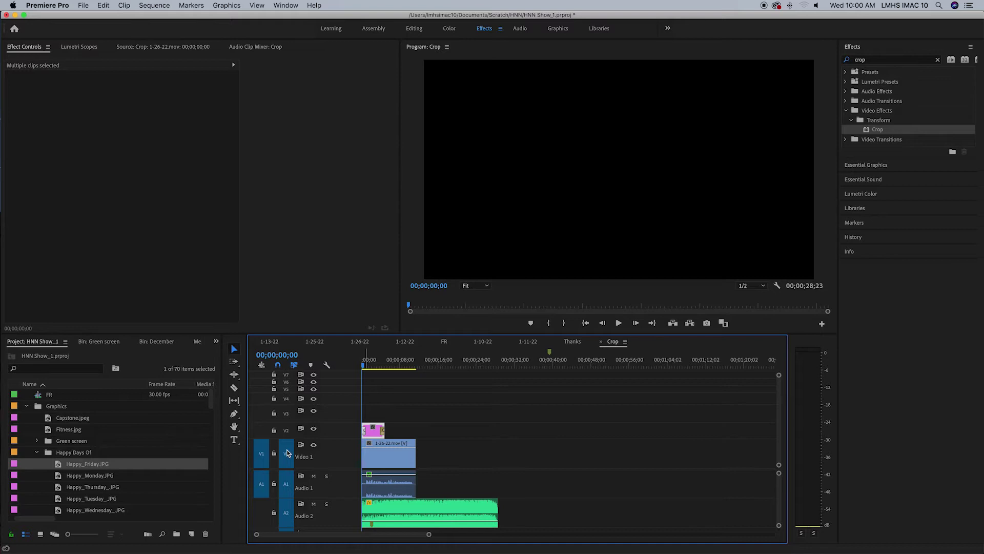
{"action": "mouse_move", "coordinate": [371, 366]}
{"action": "left_mouse_down"}
{"action": "mouse_move", "coordinate": [360, 370]}
{"action": "mouse_move", "coordinate": [374, 373]}
{"action": "left_mouse_up"}
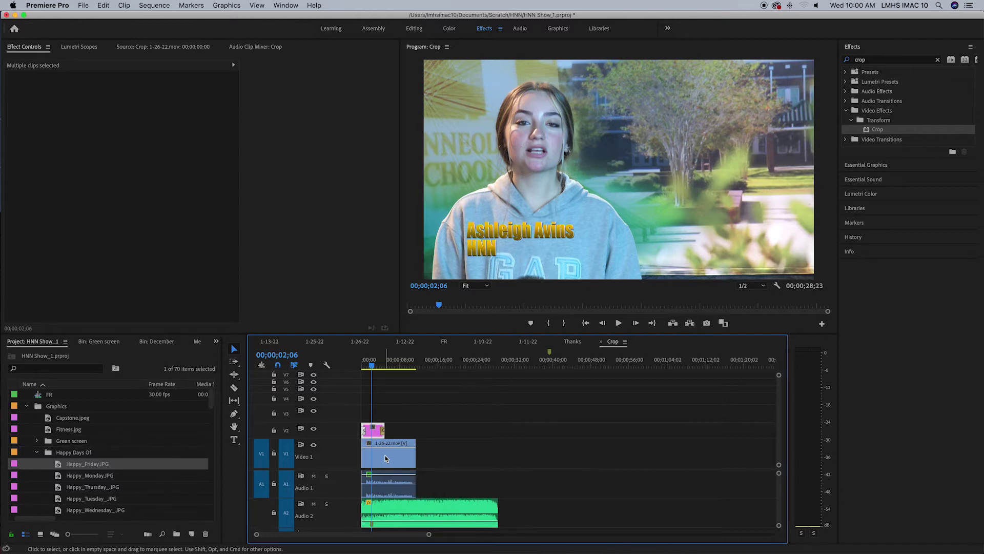
Step: Swap the layers so the 1-26-22.mov clip sits on V2 above the title graphic on V1, and scrub to 00;00;01;24
{"action": "left_click_drag", "start_coordinate": [380, 434], "coordinate": [467, 439]}
{"action": "left_click_drag", "start_coordinate": [378, 456], "coordinate": [379, 433]}
{"action": "left_click_drag", "start_coordinate": [457, 430], "coordinate": [365, 451]}
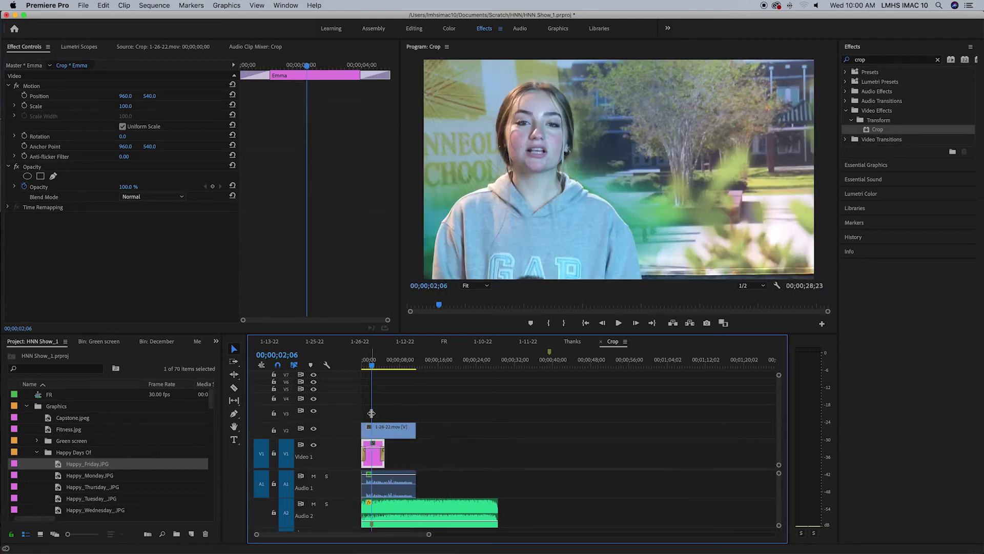
{"action": "left_click_drag", "start_coordinate": [370, 365], "coordinate": [369, 367]}
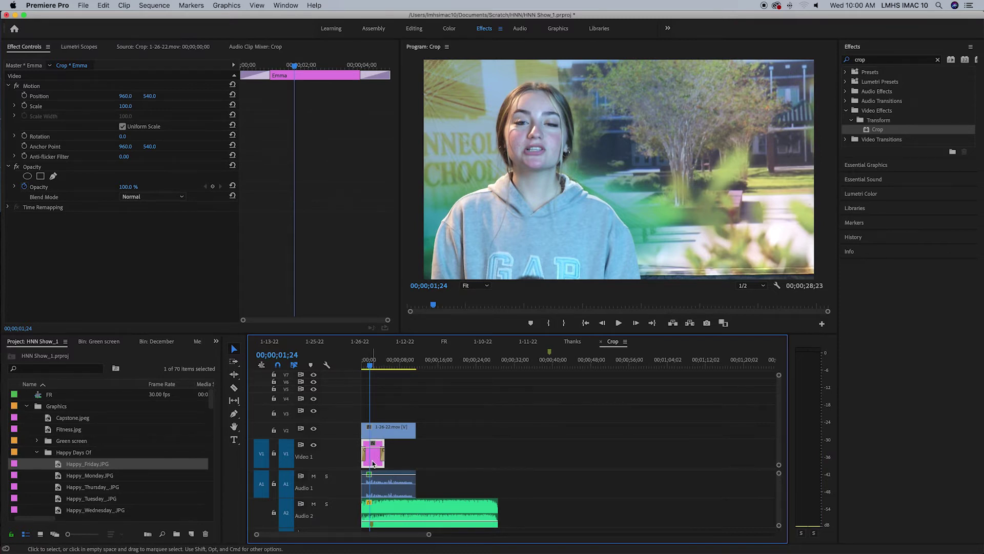
Step: Return the 1-26-22.mov clip to V1 and place the title graphic above it on V2 at the sequence start
{"action": "left_click_drag", "start_coordinate": [373, 463], "coordinate": [442, 464]}
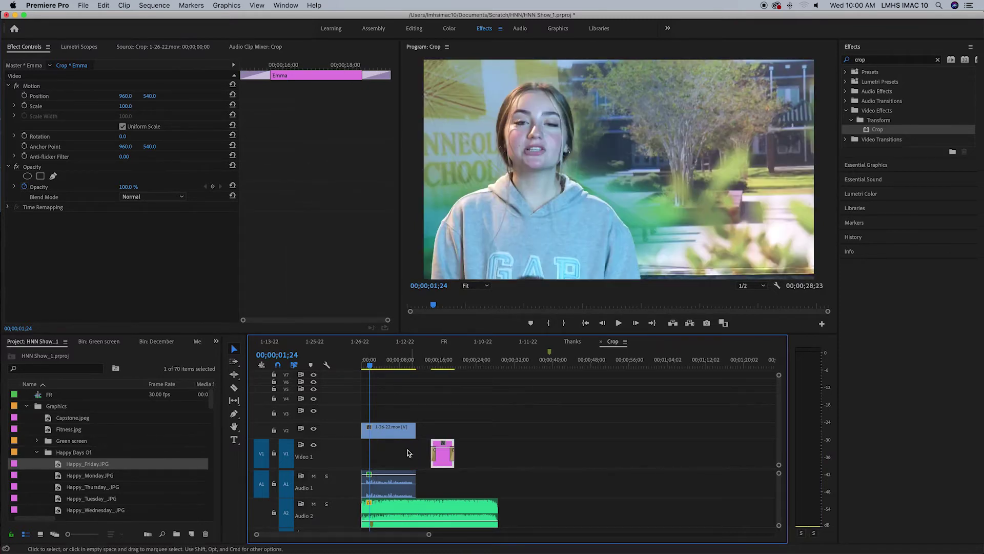
{"action": "left_click_drag", "start_coordinate": [386, 436], "coordinate": [382, 454]}
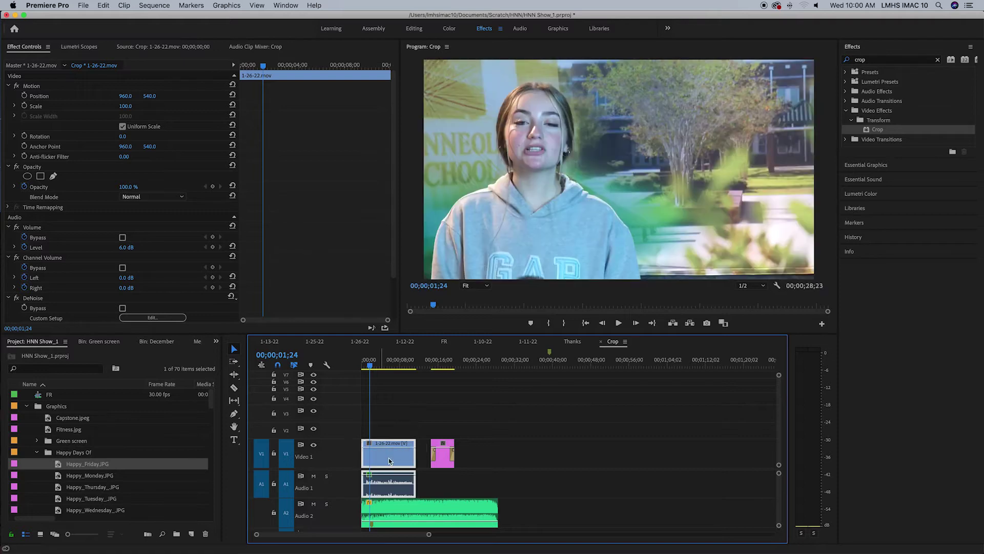
{"action": "left_click_drag", "start_coordinate": [442, 460], "coordinate": [375, 430]}
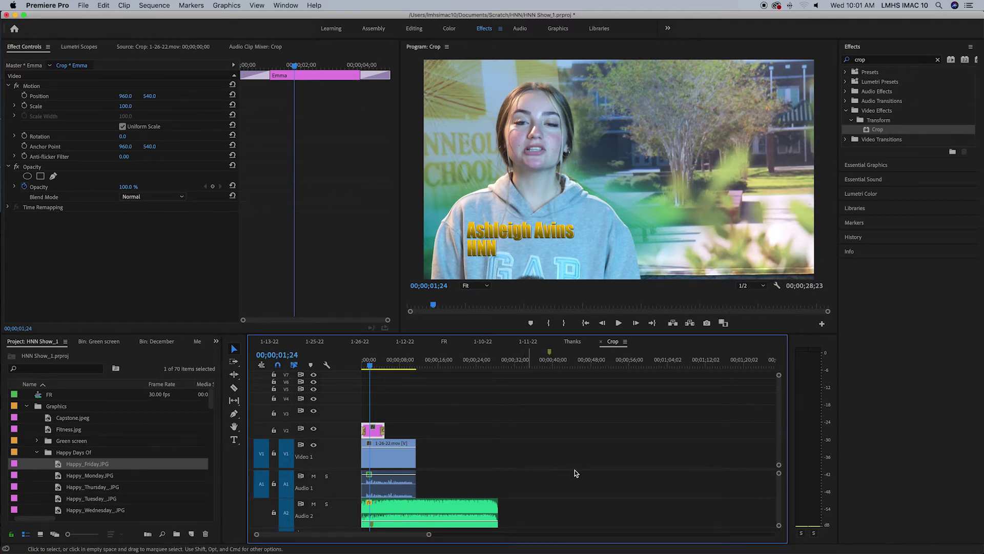
Step: Match-frame the title graphic into the Source monitor, and open Happy_Friday.JPG there in its place
{"action": "scroll", "coordinate": [575, 474], "scroll_direction": "down", "scroll_amount": 3}
{"action": "scroll", "coordinate": [560, 483], "scroll_direction": "up", "scroll_amount": 3}
{"action": "key", "text": "h"}
{"action": "key", "text": "f"}
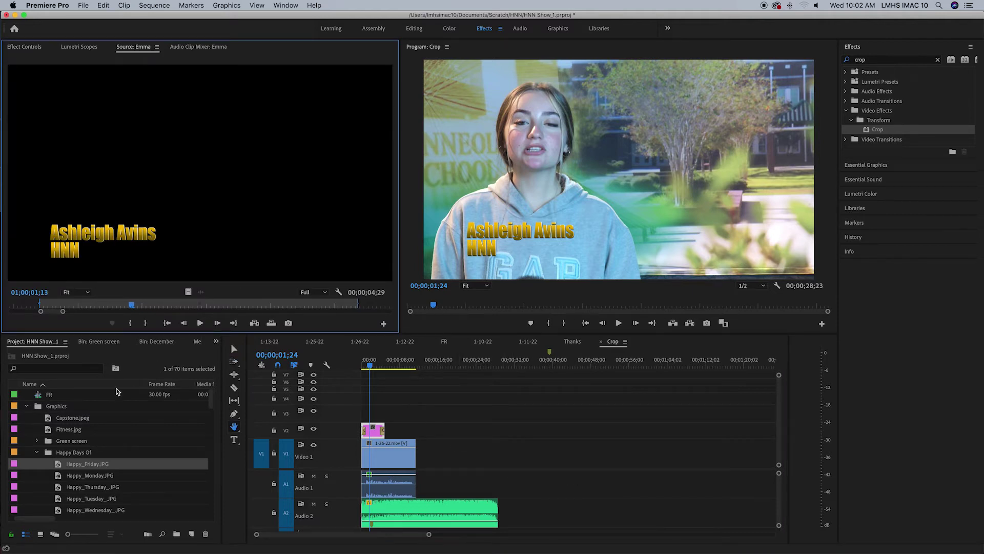
{"action": "double_click", "coordinate": [58, 466]}
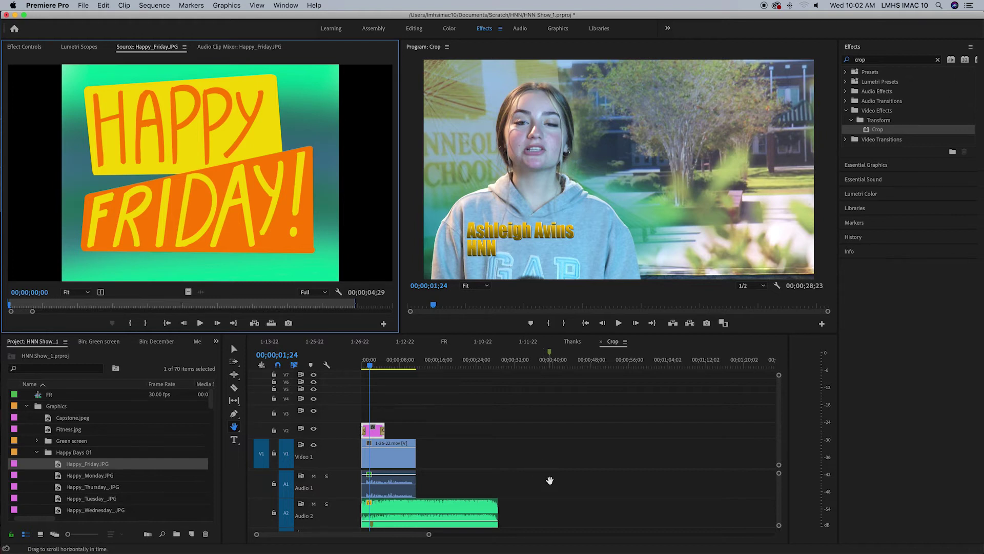
Step: Switch back to the Selection tool
{"action": "scroll", "coordinate": [528, 507], "scroll_direction": "down", "scroll_amount": 2}
{"action": "scroll", "coordinate": [404, 489], "scroll_direction": "up", "scroll_amount": 2}
{"action": "key", "text": "a"}
{"action": "key", "text": "v"}
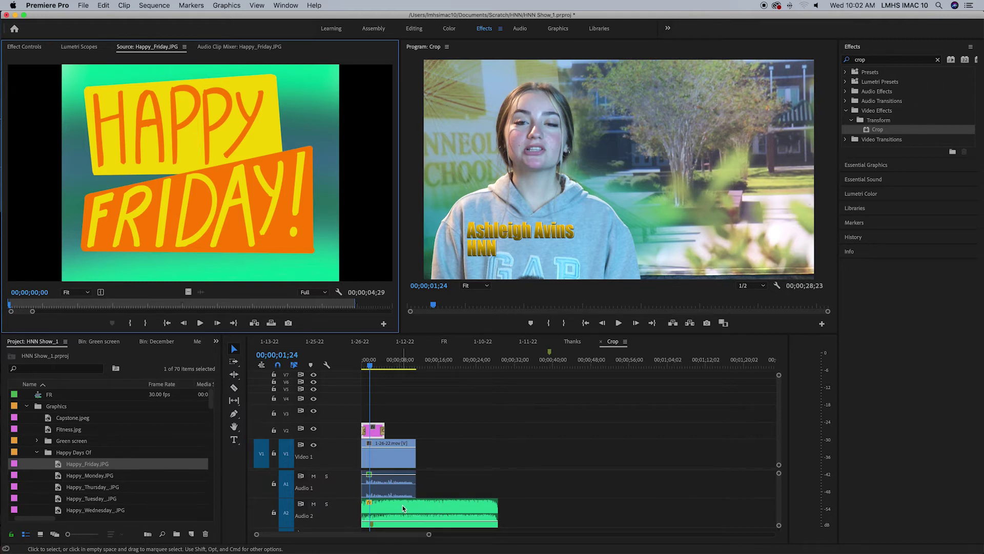
Step: Move the playhead to 00;00;07;22 and reduce the height of the Video 1 track
{"action": "left_click_drag", "start_coordinate": [421, 369], "coordinate": [400, 394]}
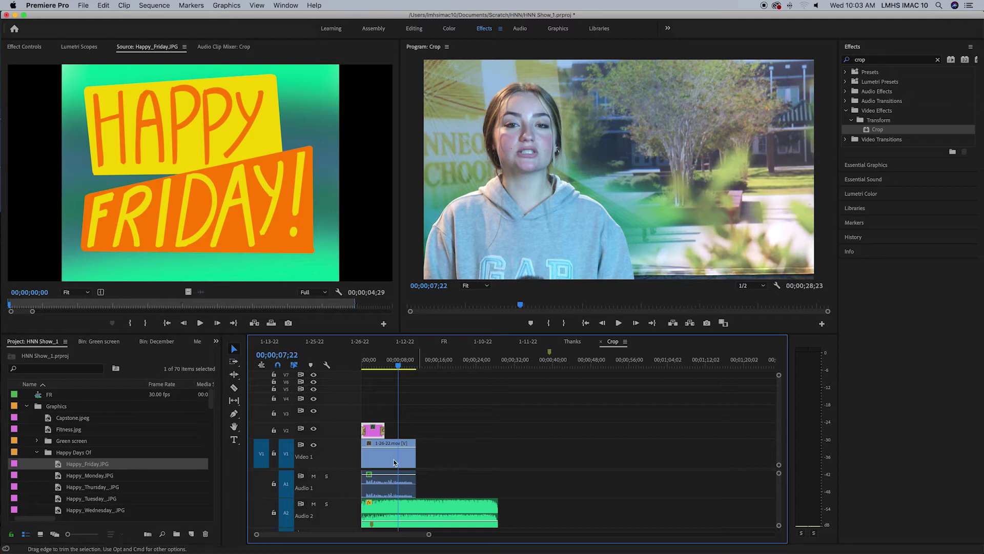
{"action": "left_click_drag", "start_coordinate": [338, 438], "coordinate": [349, 452]}
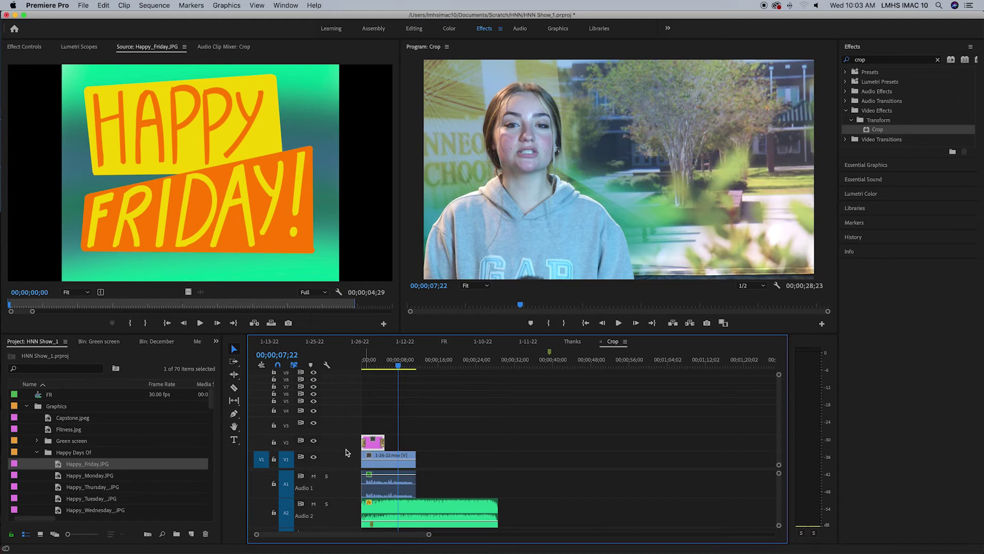
Step: Adjust the audio track heights, leaving Audio 1 and Audio 2 expanded with their waveforms showing
{"action": "mouse_move", "coordinate": [345, 493]}
{"action": "left_mouse_down"}
{"action": "mouse_move", "coordinate": [345, 482]}
{"action": "mouse_move", "coordinate": [355, 492]}
{"action": "left_mouse_up"}
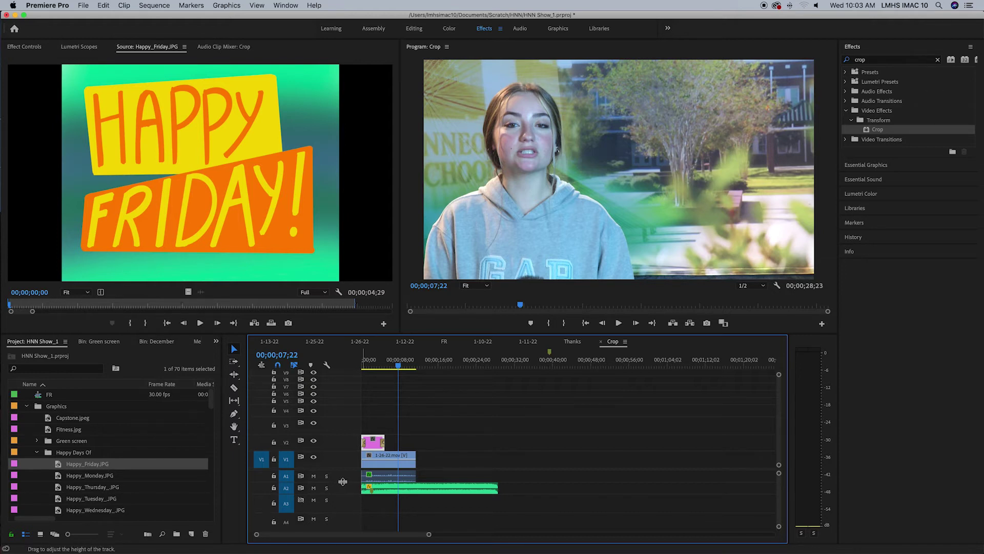
{"action": "left_click_drag", "start_coordinate": [343, 481], "coordinate": [355, 497]}
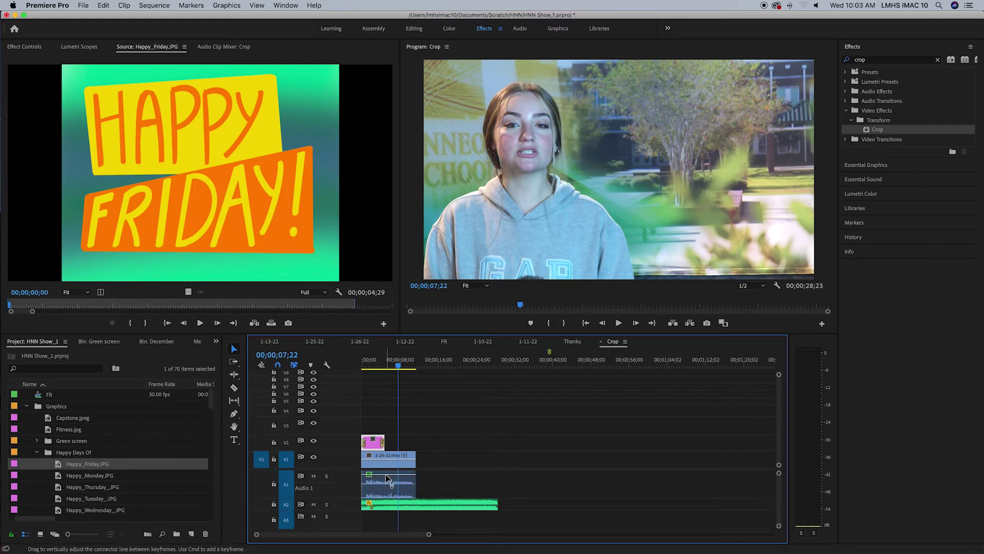
{"action": "mouse_move", "coordinate": [388, 480]}
{"action": "left_mouse_down"}
{"action": "mouse_move", "coordinate": [388, 493]}
{"action": "mouse_move", "coordinate": [388, 474]}
{"action": "left_mouse_up"}
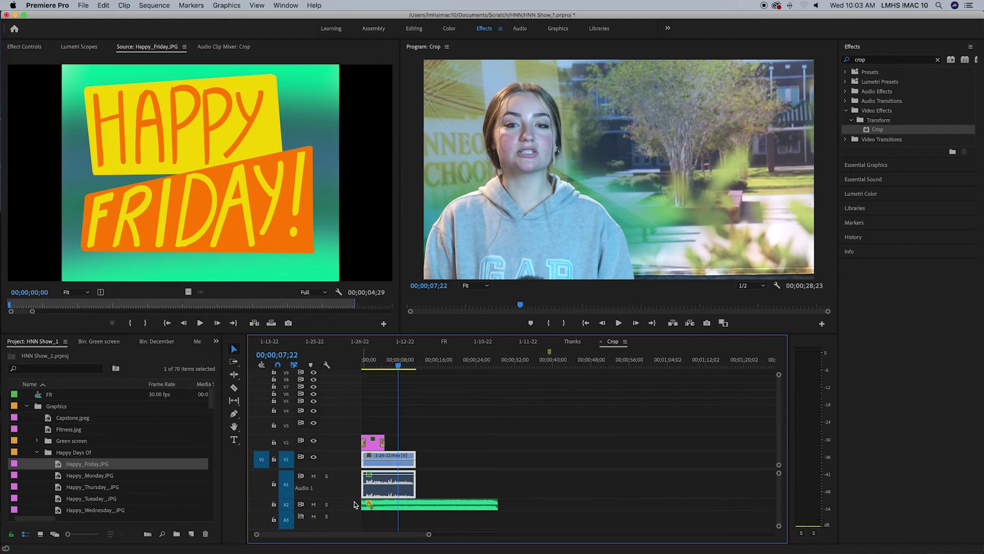
{"action": "left_click_drag", "start_coordinate": [345, 498], "coordinate": [348, 482]}
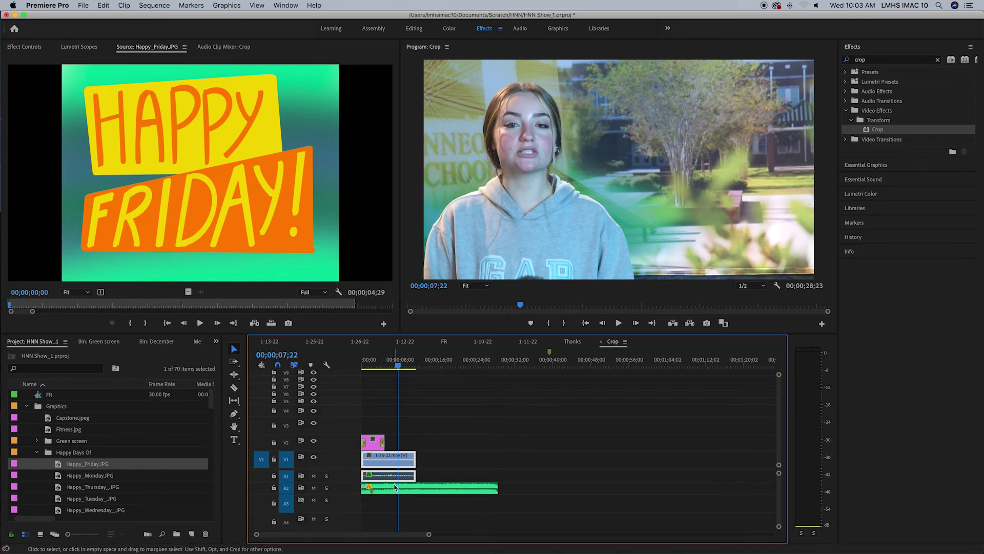
{"action": "double_click", "coordinate": [341, 476]}
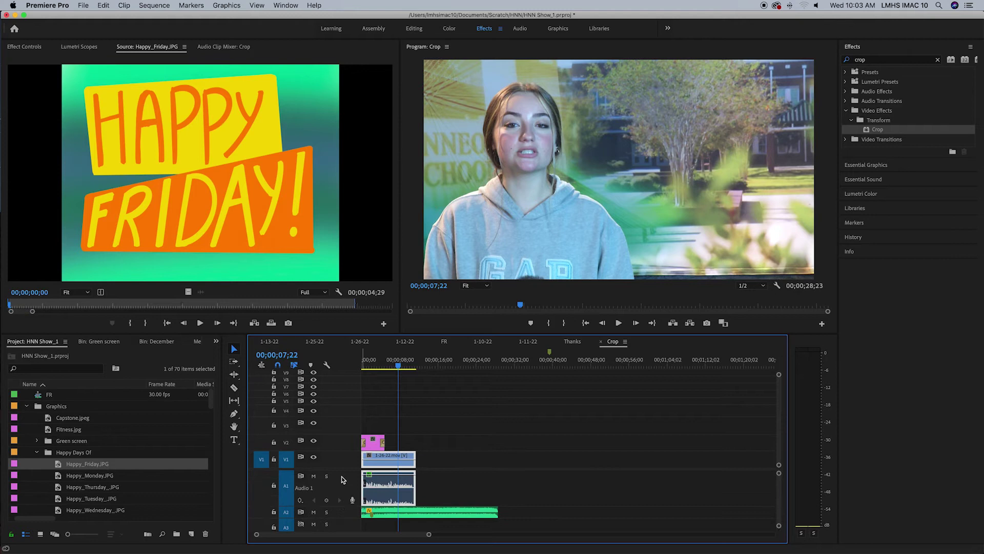
{"action": "double_click", "coordinate": [343, 515]}
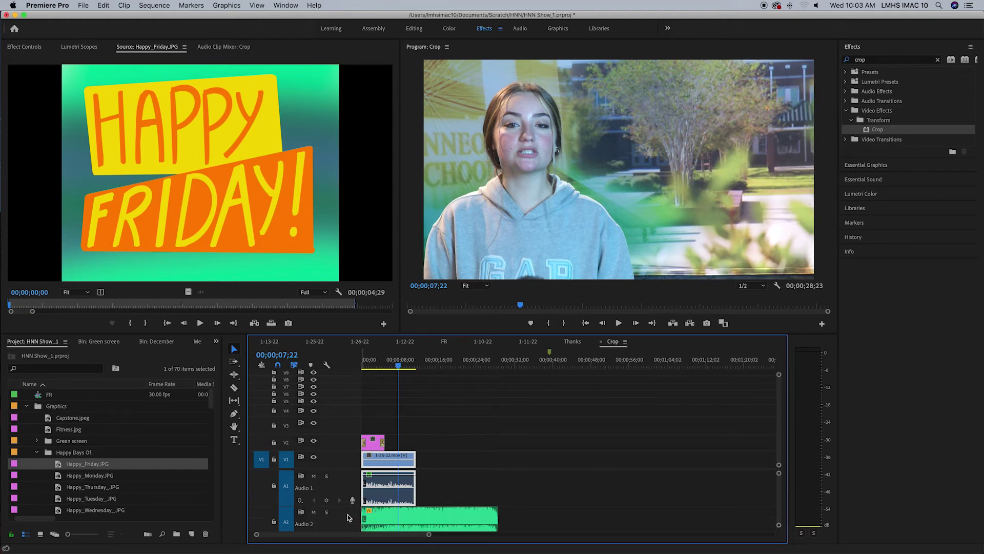
Step: Select the audio clip on Audio 2 and examine the waveforms on the Audio 1 and Audio 2 tracks
{"action": "scroll", "coordinate": [462, 499], "scroll_direction": "down", "scroll_amount": 2}
{"action": "mouse_move", "coordinate": [430, 499]}
{"action": "left_mouse_down"}
{"action": "mouse_move", "coordinate": [430, 485]}
{"action": "mouse_move", "coordinate": [430, 500]}
{"action": "mouse_move", "coordinate": [415, 500]}
{"action": "left_mouse_up"}
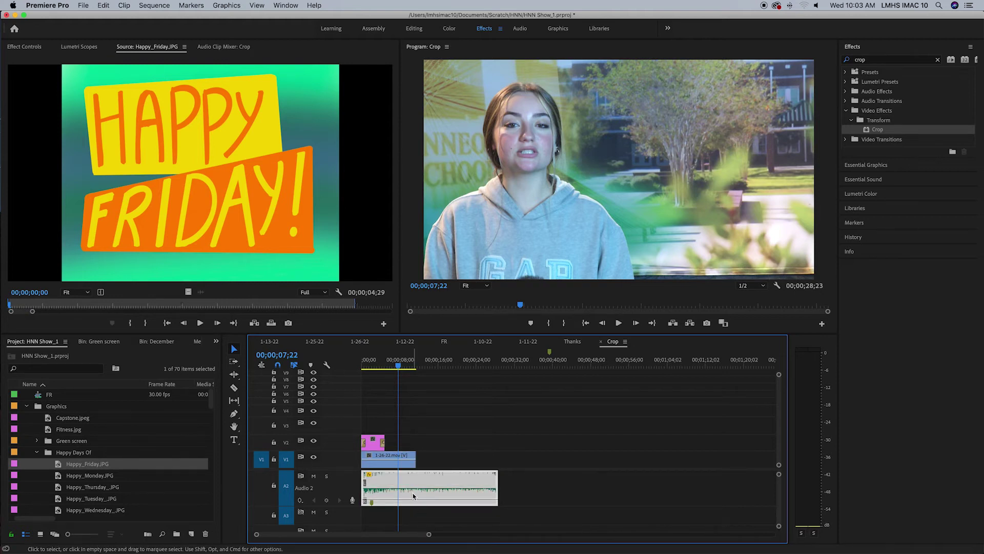
{"action": "scroll", "coordinate": [393, 501], "scroll_direction": "up", "scroll_amount": 2}
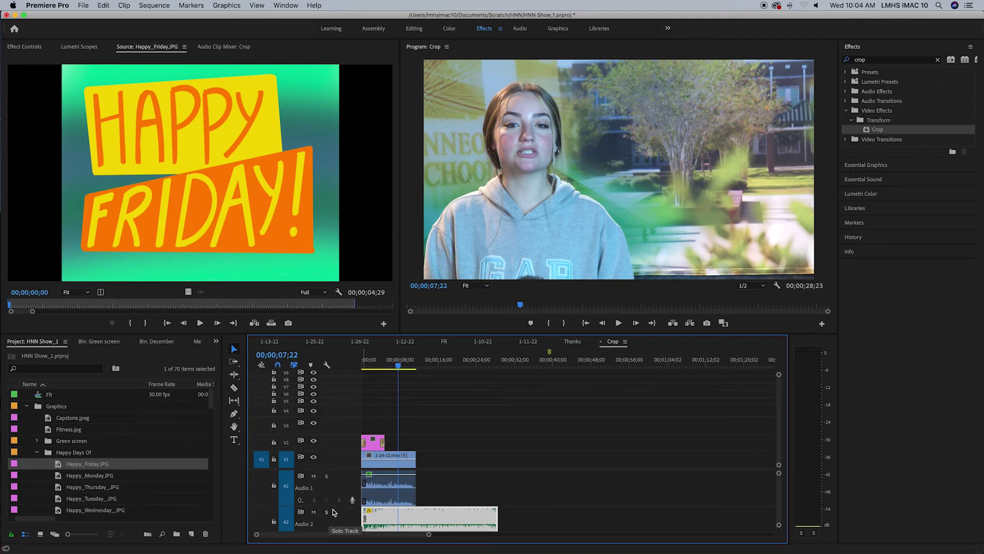
{"action": "scroll", "coordinate": [333, 509], "scroll_direction": "down", "scroll_amount": 2}
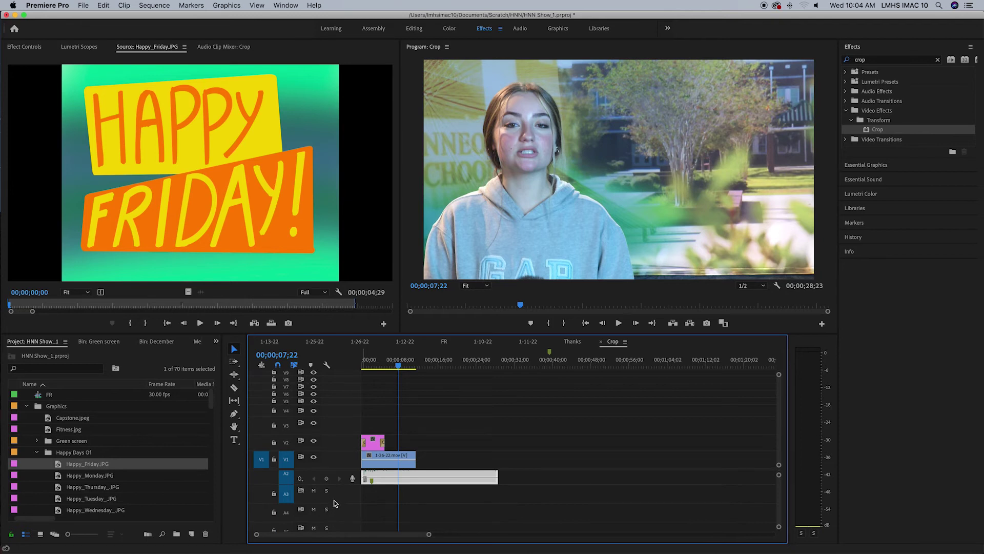
{"action": "scroll", "coordinate": [340, 497], "scroll_direction": "up", "scroll_amount": 2}
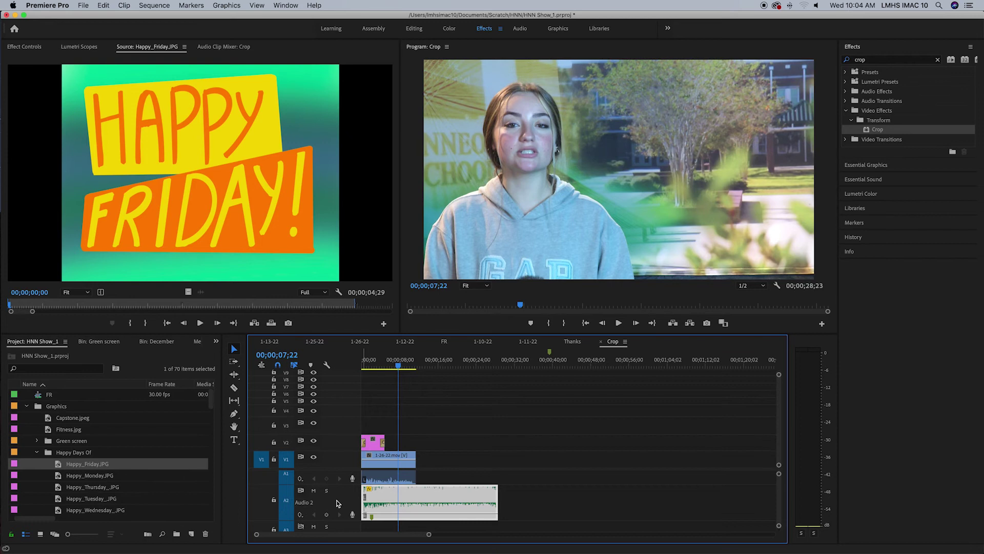
{"action": "scroll", "coordinate": [338, 502], "scroll_direction": "up", "scroll_amount": 1}
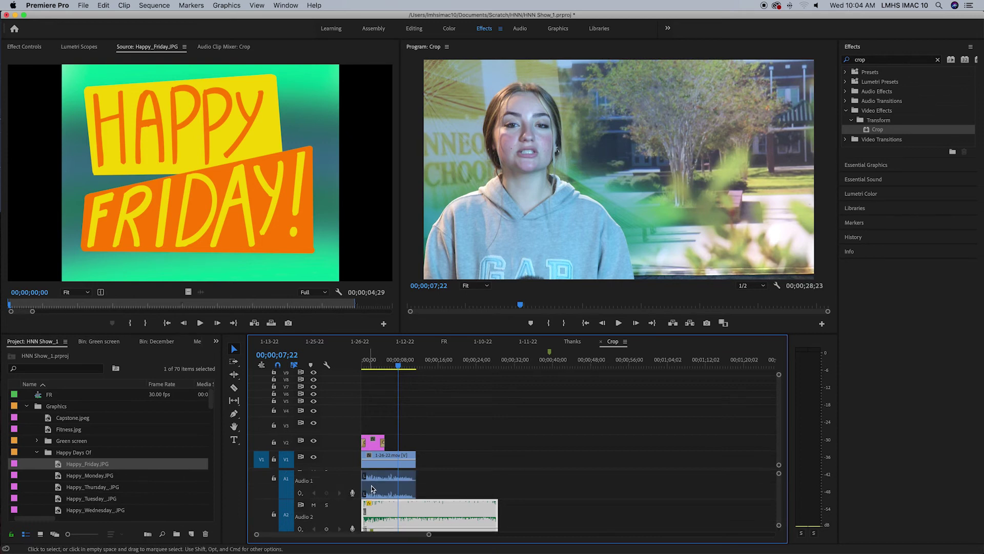
{"action": "scroll", "coordinate": [379, 487], "scroll_direction": "up", "scroll_amount": 1}
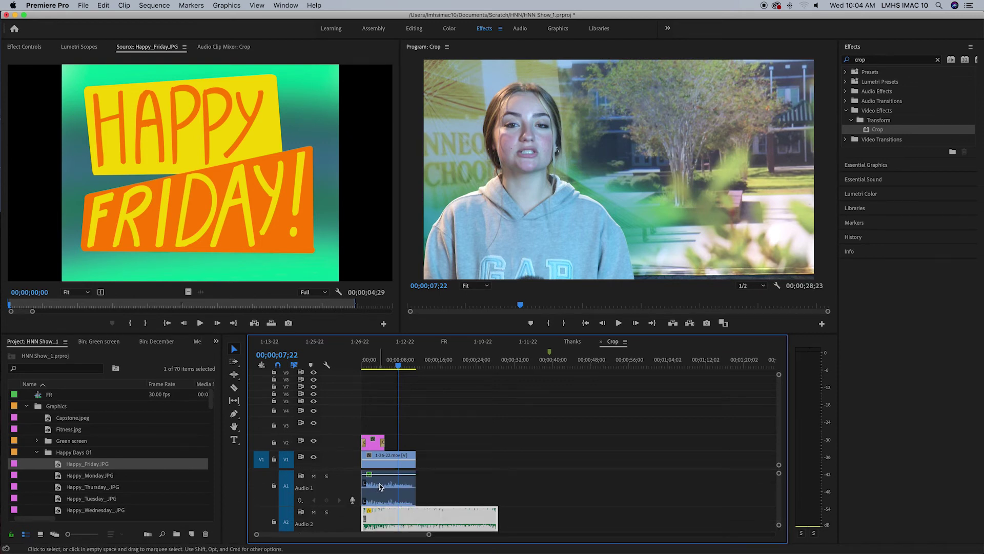
{"action": "scroll", "coordinate": [380, 486], "scroll_direction": "down", "scroll_amount": 1}
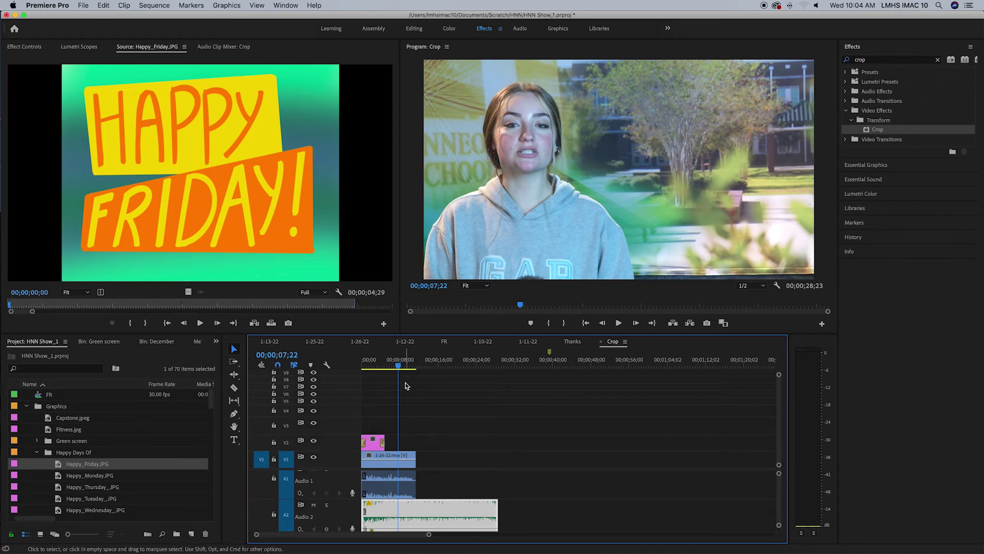
Step: Turn up the system volume, mute Audio 2, play the sequence to 00;00;10;29, and unmute the track
{"action": "key", "text": "XF86AudioRaiseVolume"}
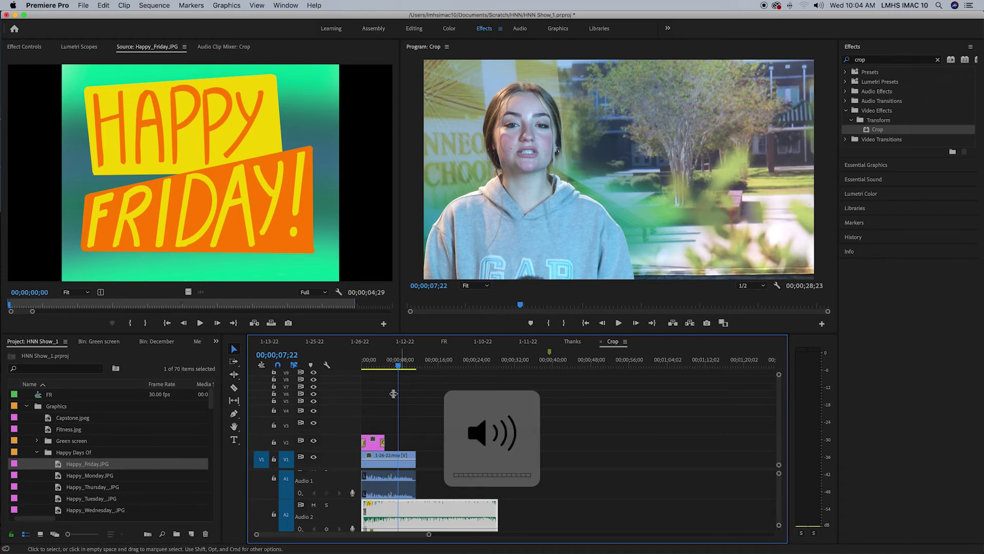
{"action": "left_click", "coordinate": [313, 504]}
{"action": "left_click", "coordinate": [327, 504]}
{"action": "key", "text": "space"}
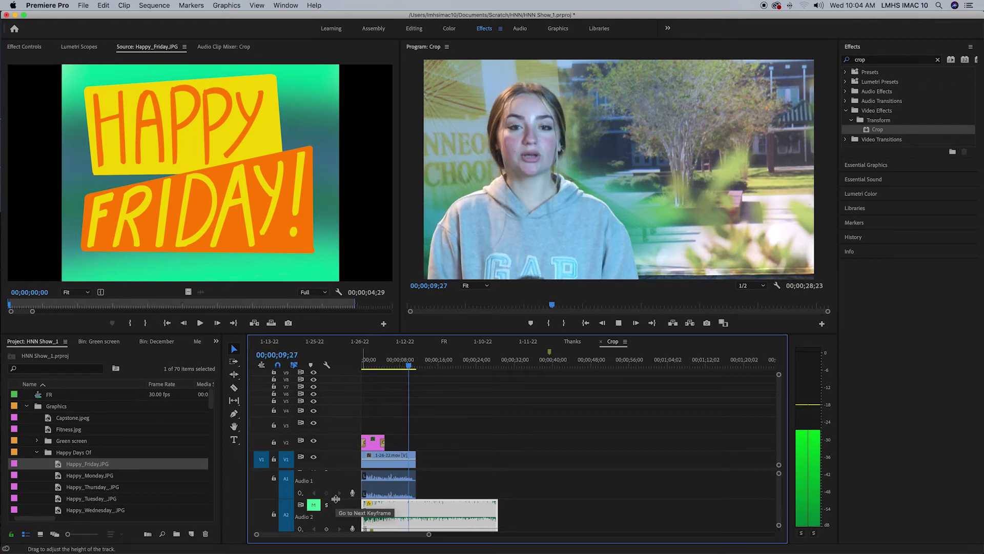
{"action": "key", "text": "space"}
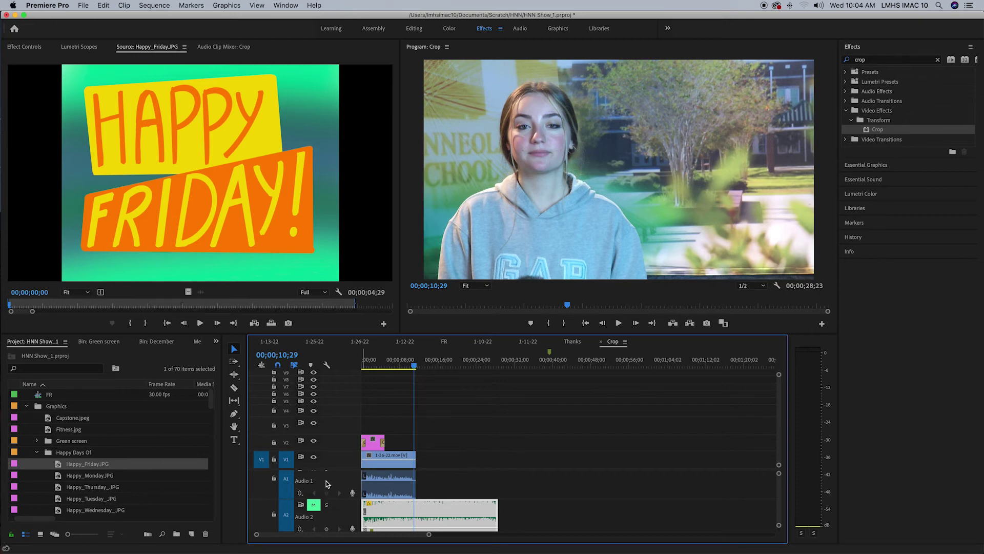
{"action": "left_click", "coordinate": [314, 507]}
{"action": "double_click", "coordinate": [323, 487]}
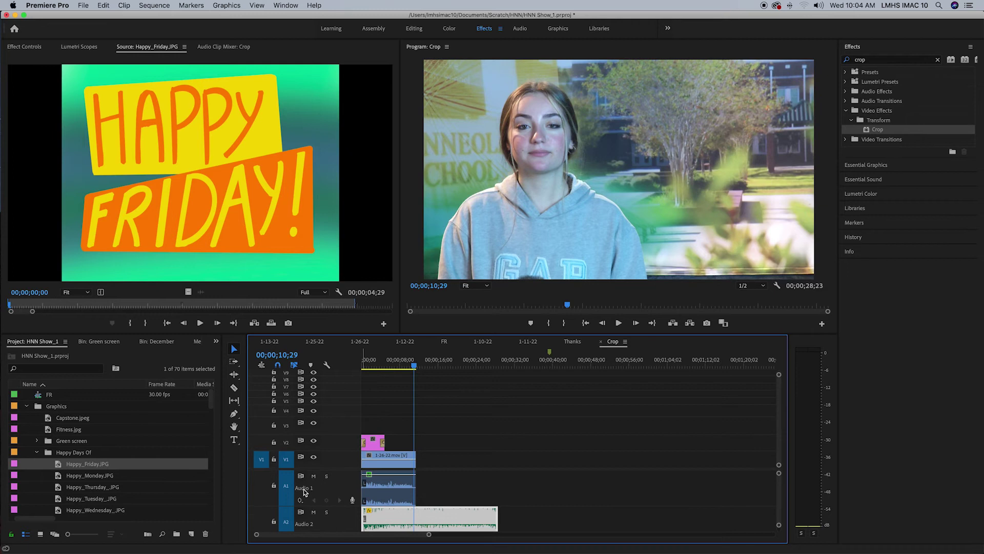
{"action": "double_click", "coordinate": [323, 487]}
{"action": "double_click", "coordinate": [328, 491]}
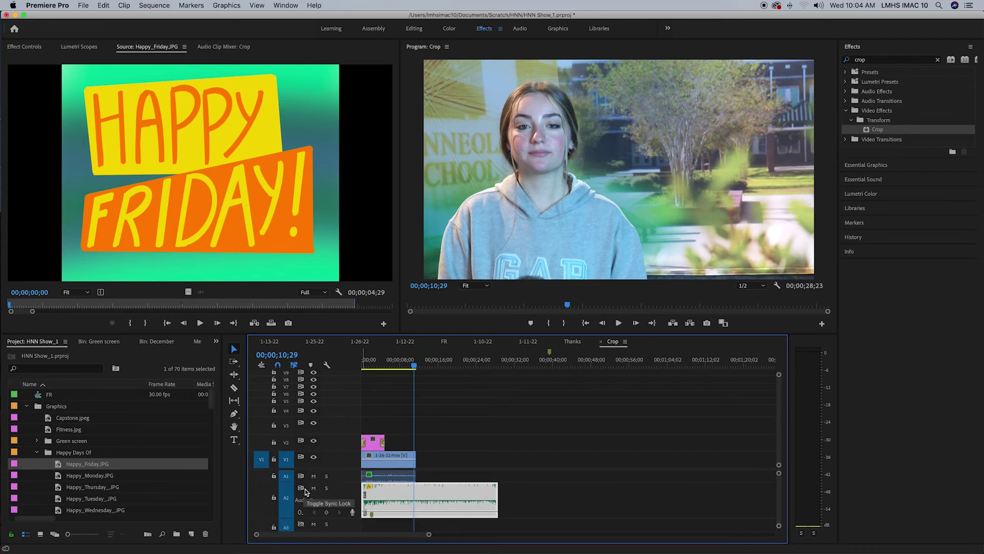
{"action": "double_click", "coordinate": [341, 476]}
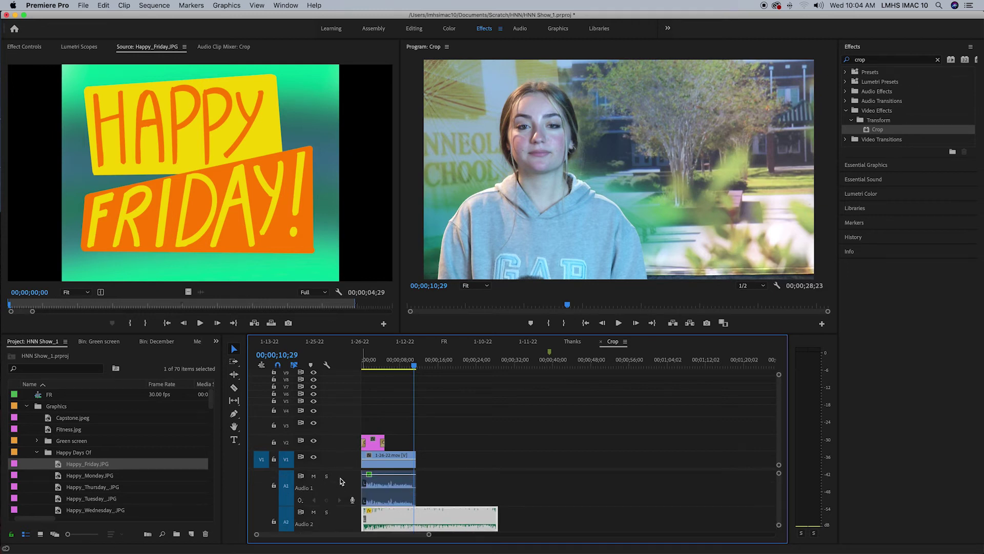
Step: Rename the Audio 1 track with the presenter's first name followed by "Dialogue"
{"action": "right_click", "coordinate": [304, 491]}
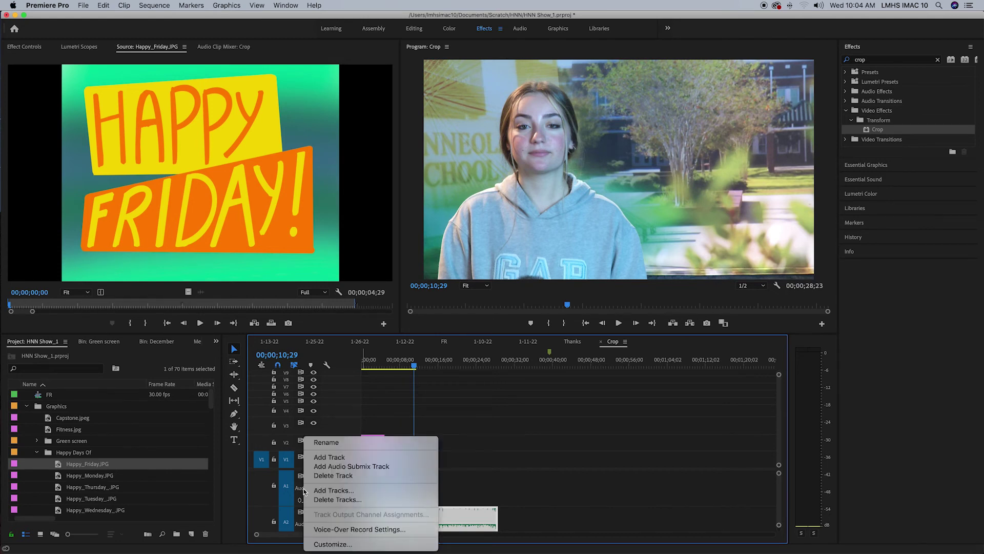
{"action": "left_click", "coordinate": [328, 443]}
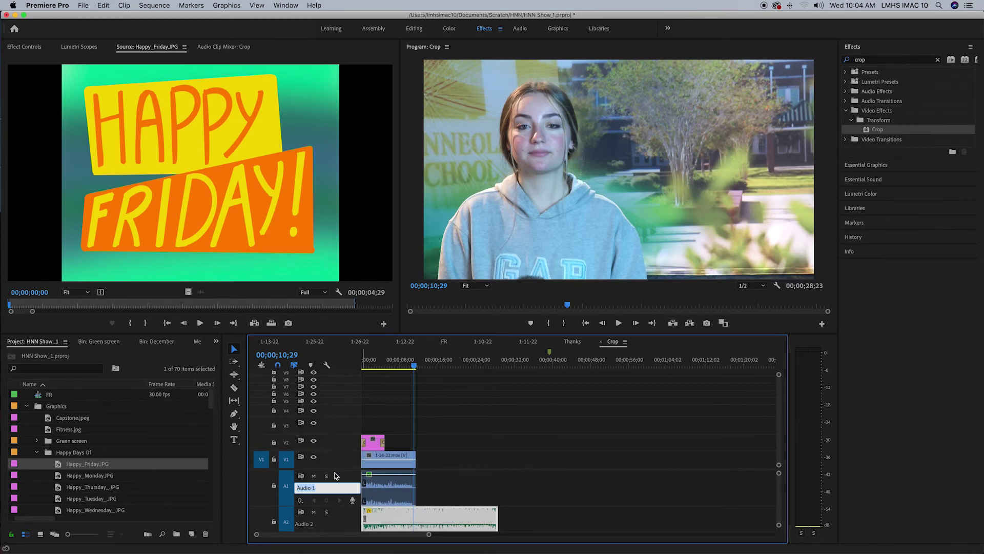
{"action": "type", "text": "Dialogue"}
{"action": "key", "text": "Return"}
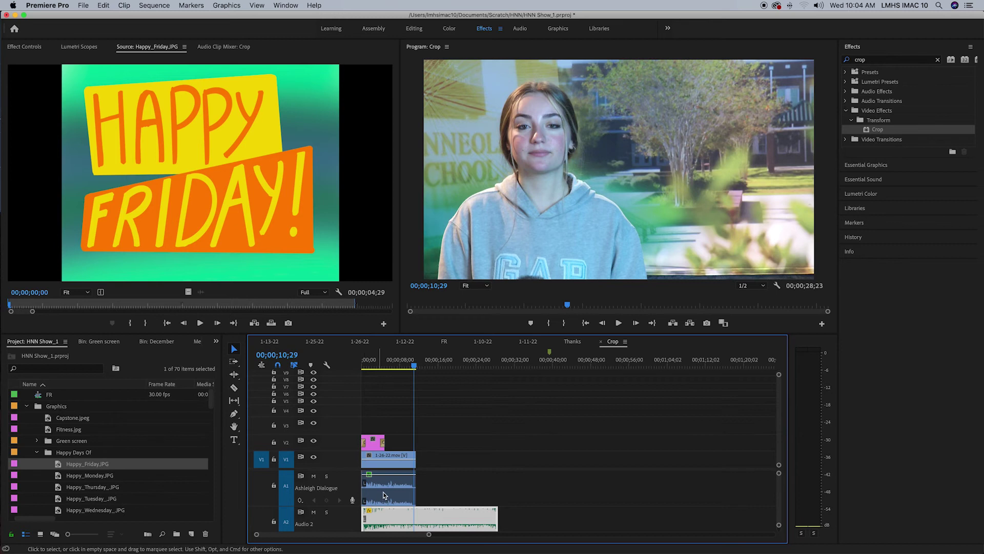
Step: Rename the Audio 2 track as "Theme Music"
{"action": "scroll", "coordinate": [530, 500], "scroll_direction": "down", "scroll_amount": 2}
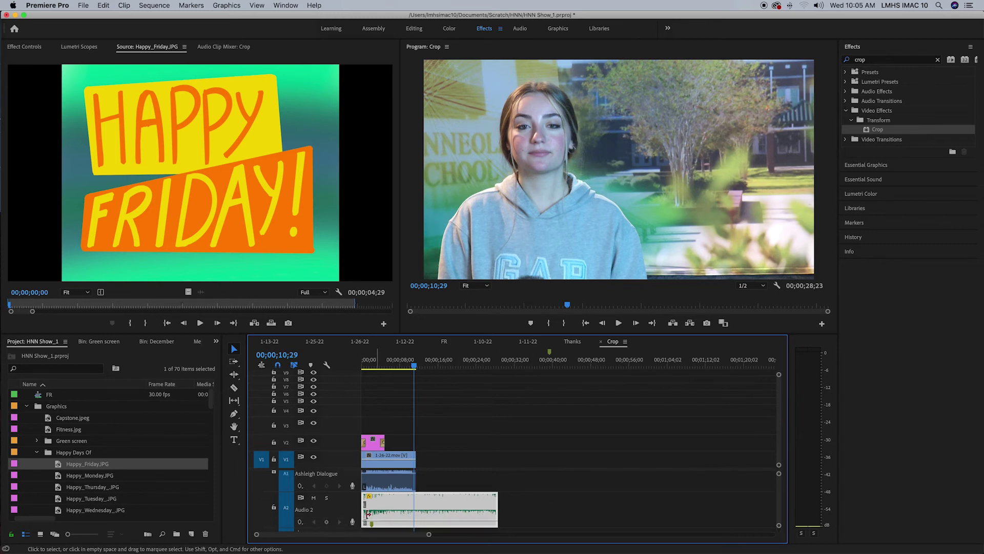
{"action": "right_click", "coordinate": [303, 512]}
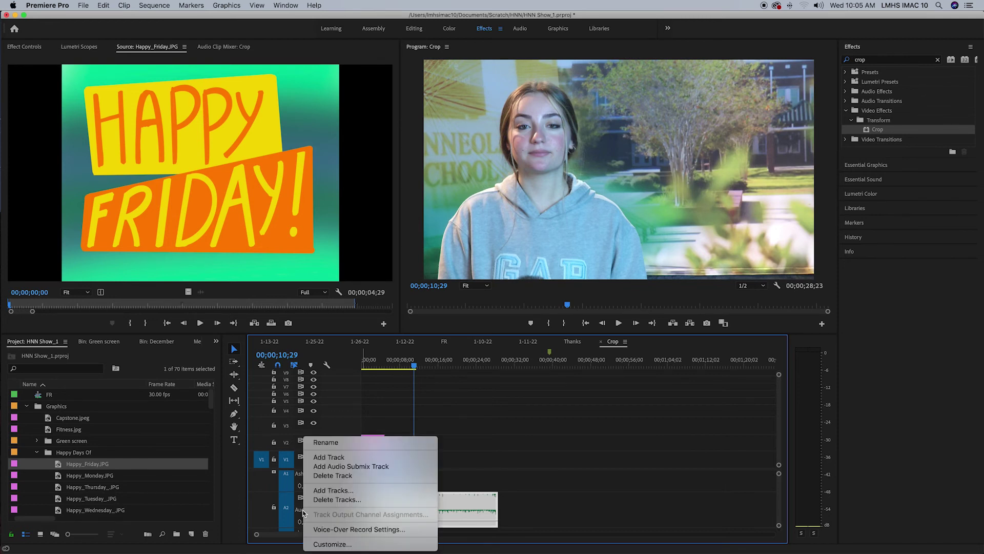
{"action": "left_click", "coordinate": [329, 443]}
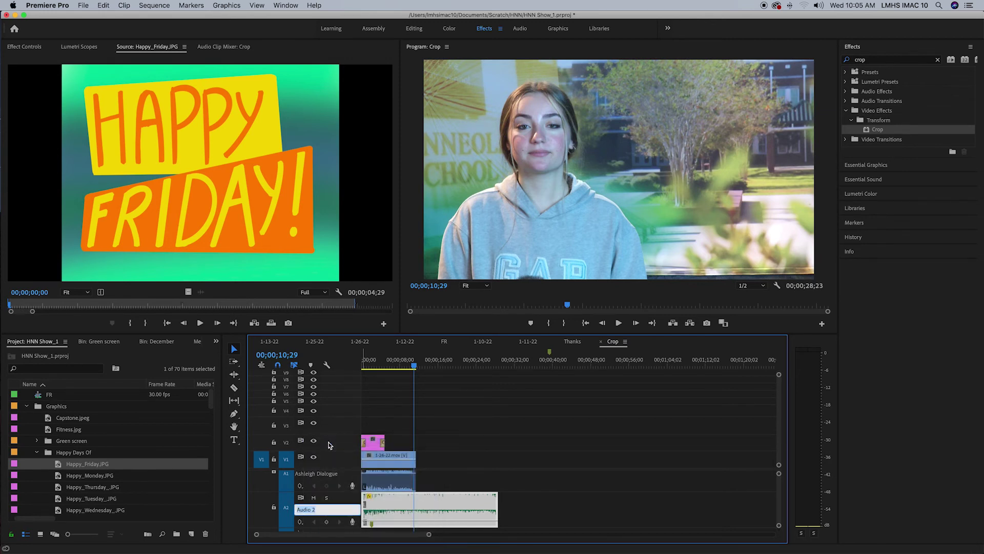
{"action": "type", "text": "Theme Music"}
{"action": "key", "text": "Return"}
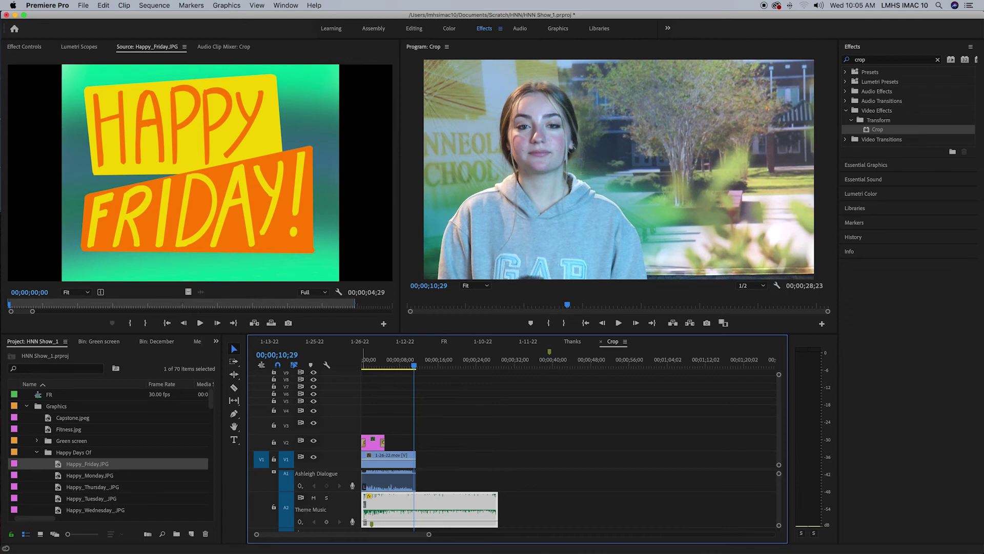
{"action": "scroll", "coordinate": [346, 496], "scroll_direction": "up", "scroll_amount": 3}
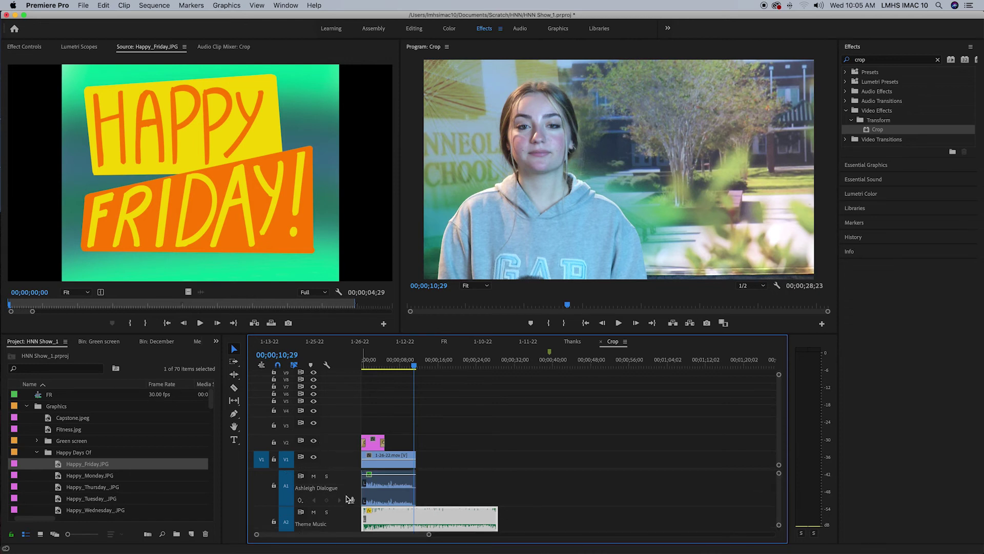
{"action": "scroll", "coordinate": [340, 519], "scroll_direction": "up", "scroll_amount": 2}
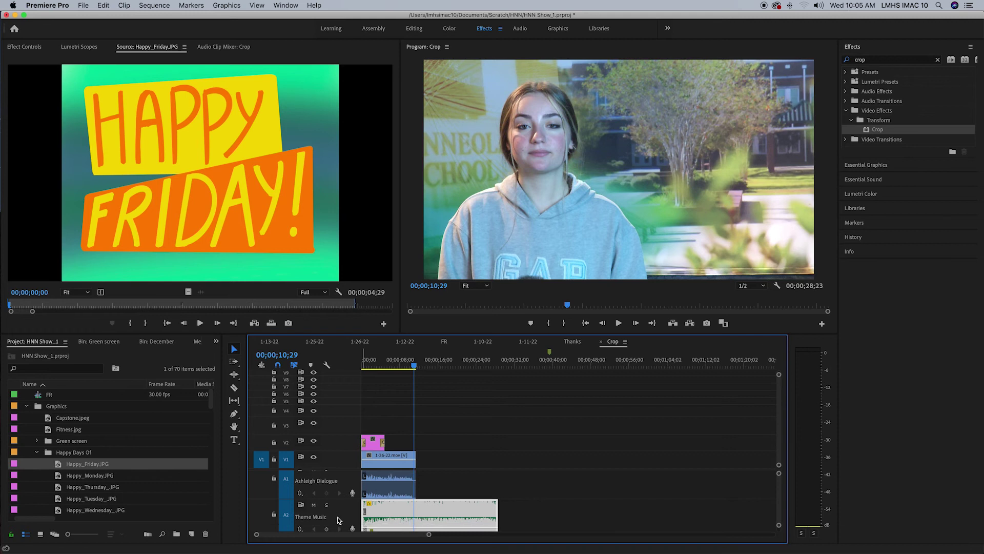
{"action": "scroll", "coordinate": [357, 510], "scroll_direction": "up", "scroll_amount": 1}
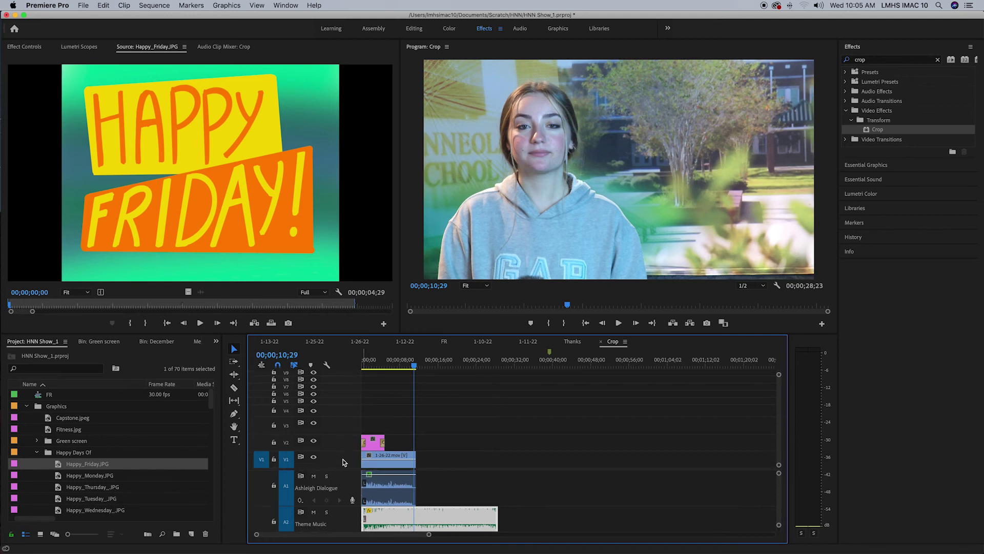
Step: Expand the Video 1 track and rename it with the presenter's first name followed by "Video"
{"action": "double_click", "coordinate": [343, 463]}
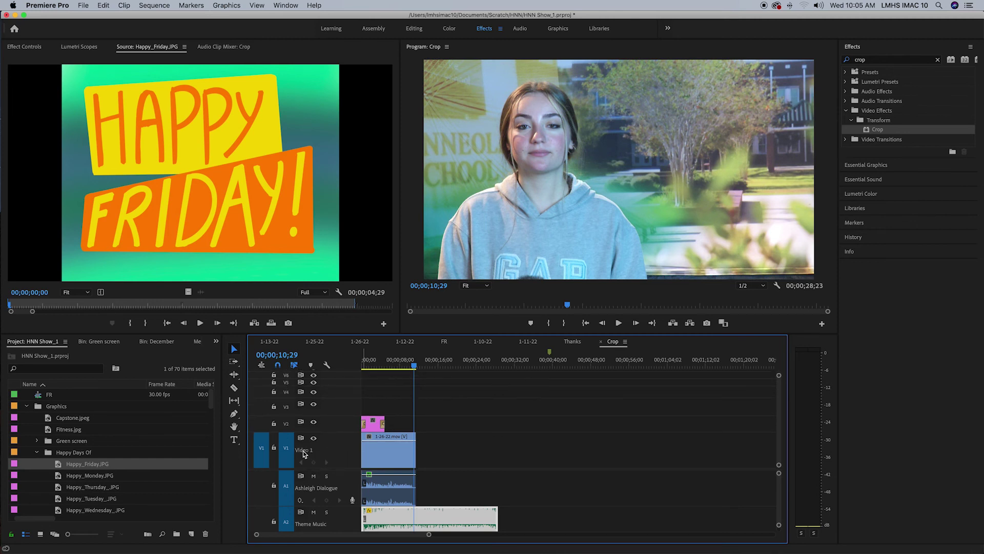
{"action": "right_click", "coordinate": [304, 453]}
{"action": "left_click", "coordinate": [327, 443]}
{"action": "type", "text": "Ashleigh"}
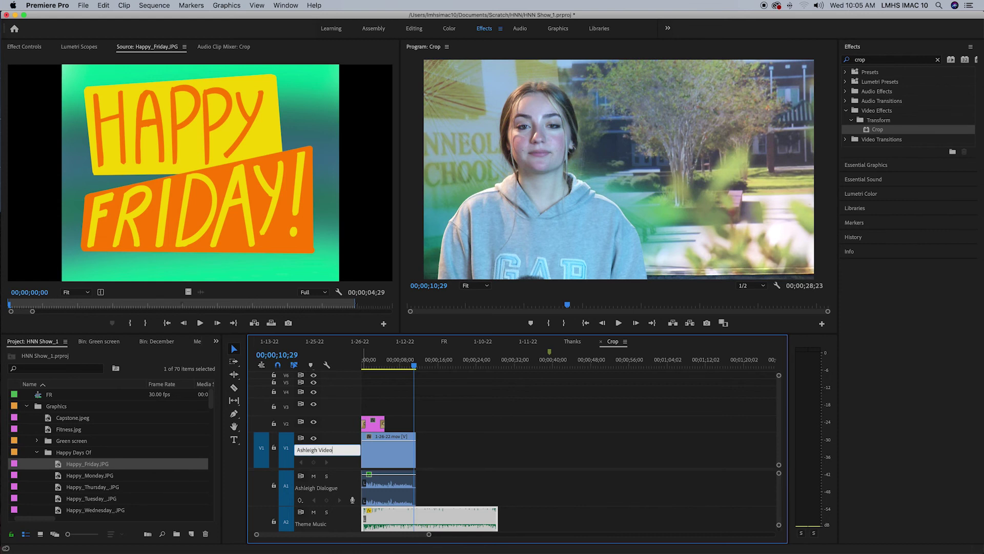
{"action": "key", "text": "Return"}
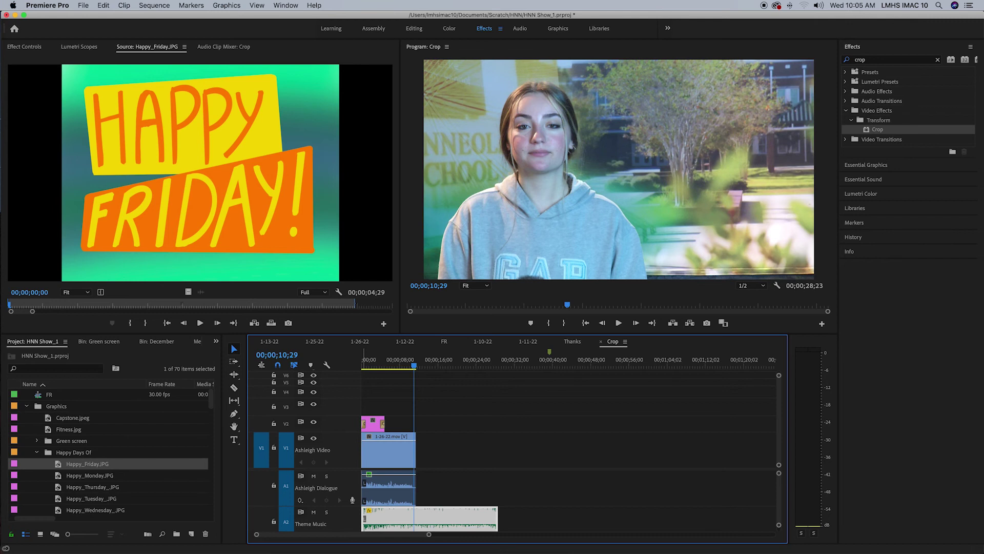
Step: Collapse the V1 track, expand Video 2, and rename it with the presenter's first name followed by "Lower 3rd"
{"action": "double_click", "coordinate": [342, 441]}
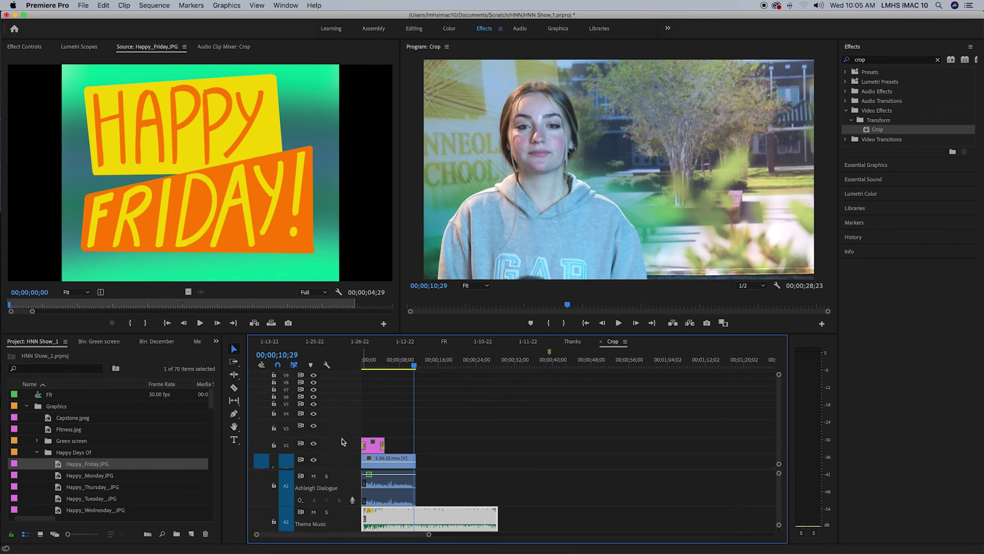
{"action": "double_click", "coordinate": [343, 447]}
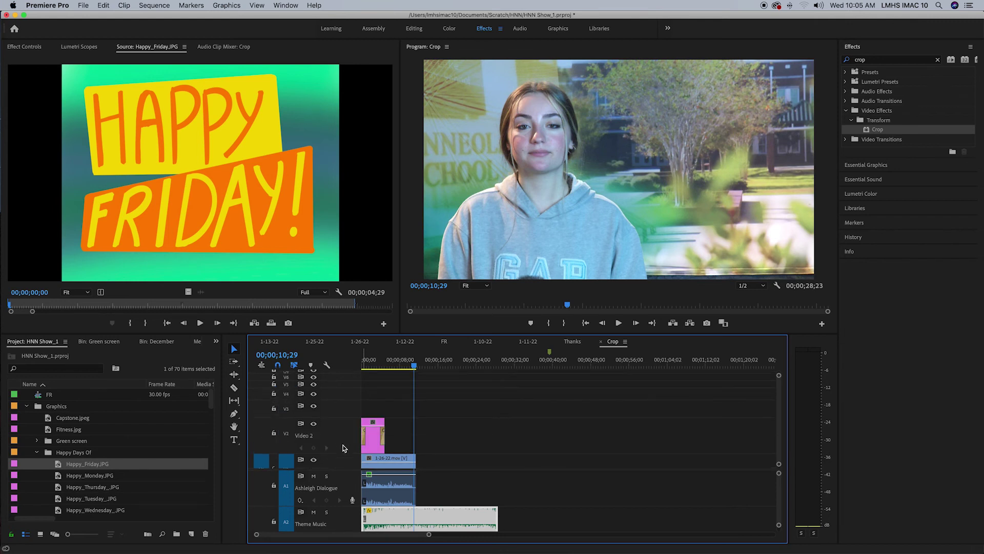
{"action": "right_click", "coordinate": [308, 437]}
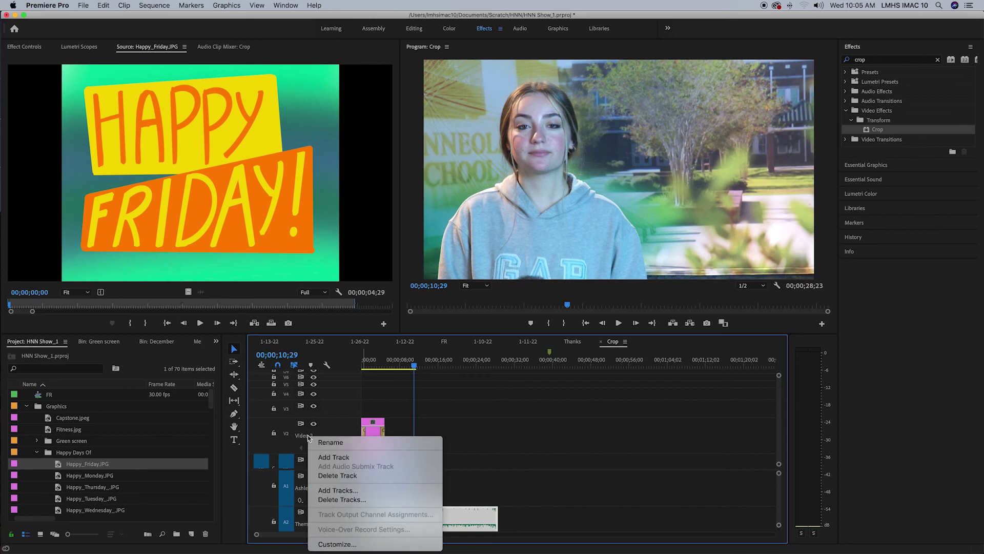
{"action": "left_click", "coordinate": [333, 442]}
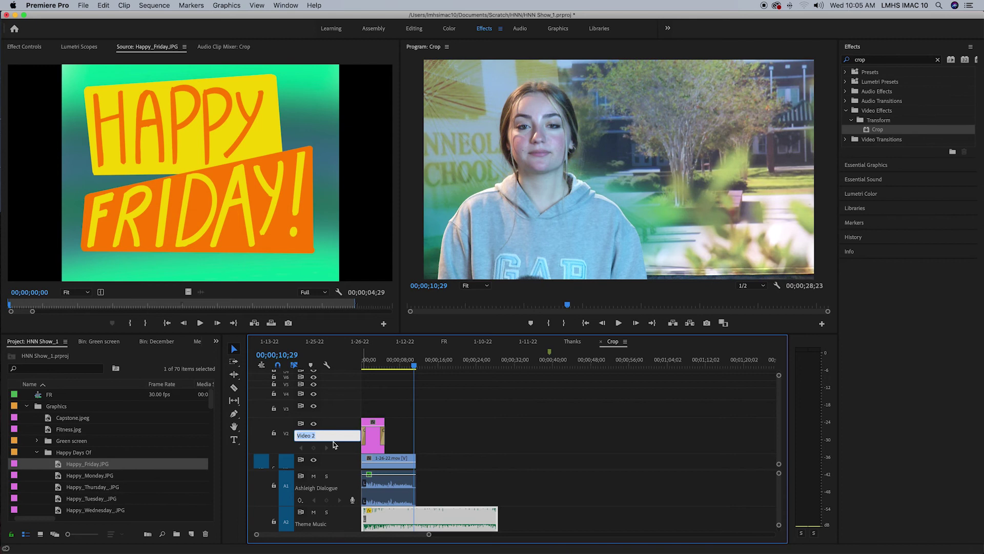
{"action": "type", "text": "Ashleigh Lower 3rd"}
{"action": "key", "text": "Return"}
Step: Preview the lower-third title over the presenter's video, leaving the playhead at 00;00;01;21
{"action": "left_click", "coordinate": [374, 364]}
{"action": "key", "text": "space"}
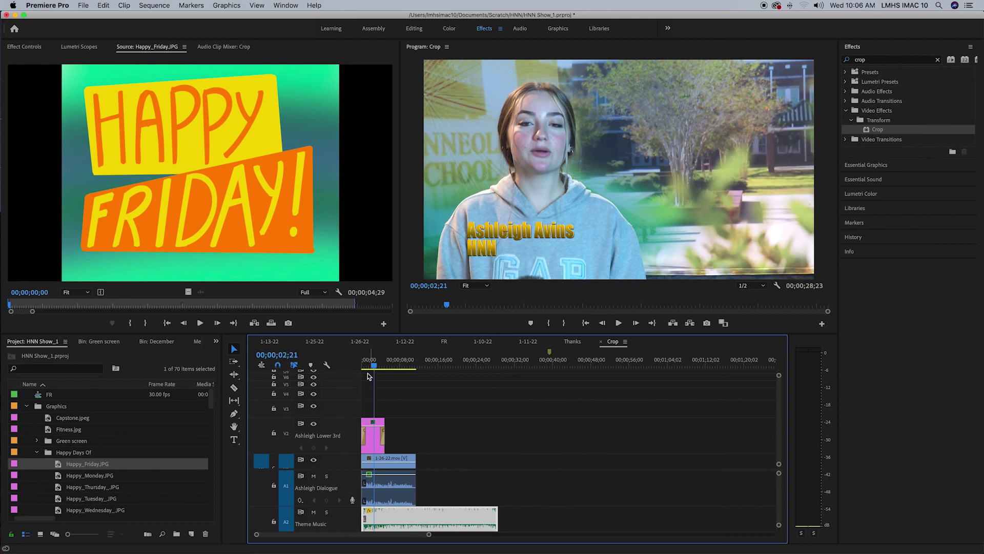
{"action": "left_click_drag", "start_coordinate": [379, 360], "coordinate": [369, 363]}
Step: Expand the V1 track again and move the playhead to 00;00;34;24, past the end of all clips
{"action": "double_click", "coordinate": [338, 461]}
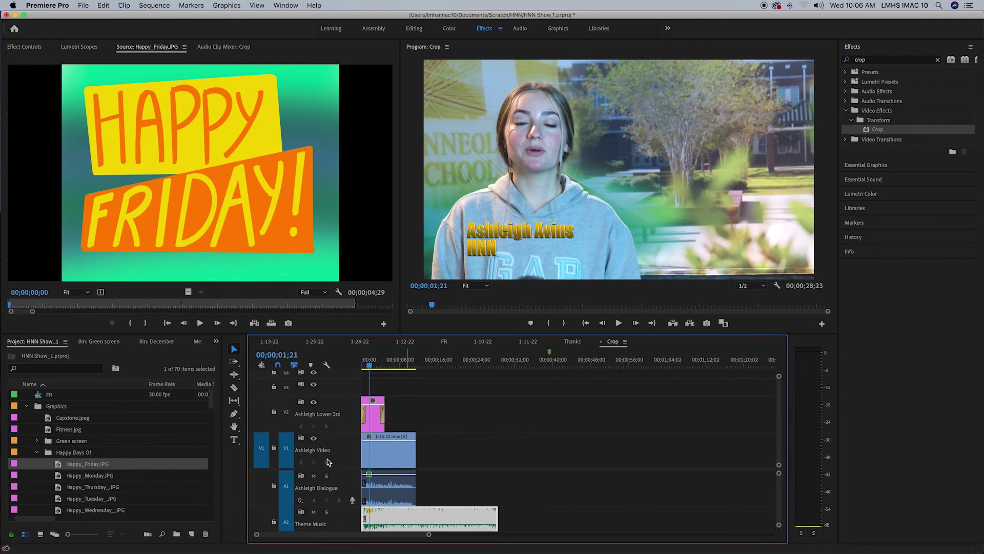
{"action": "scroll", "coordinate": [335, 490], "scroll_direction": "down", "scroll_amount": 2}
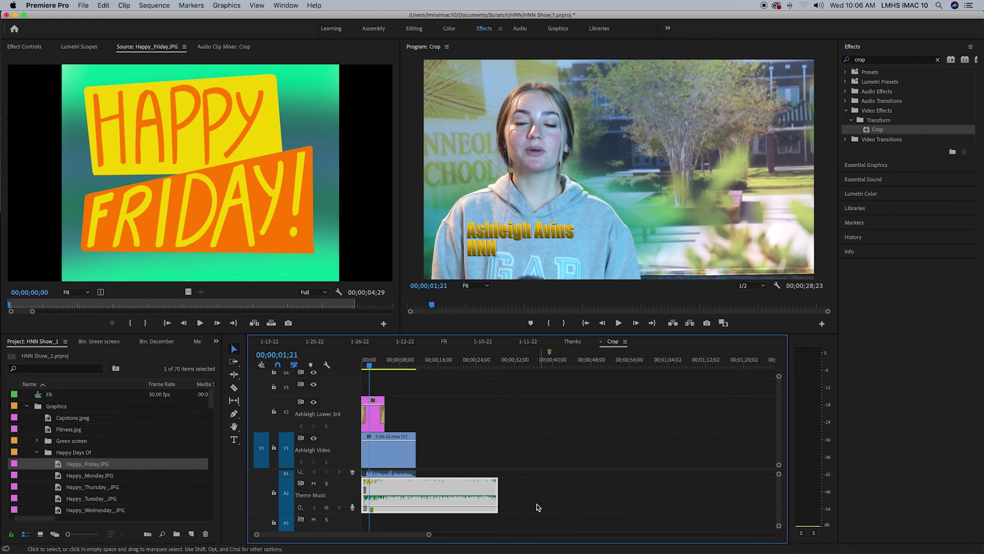
{"action": "mouse_move", "coordinate": [536, 365]}
{"action": "left_mouse_down"}
{"action": "mouse_move", "coordinate": [547, 365]}
{"action": "mouse_move", "coordinate": [512, 365]}
{"action": "mouse_move", "coordinate": [531, 368]}
{"action": "left_mouse_up"}
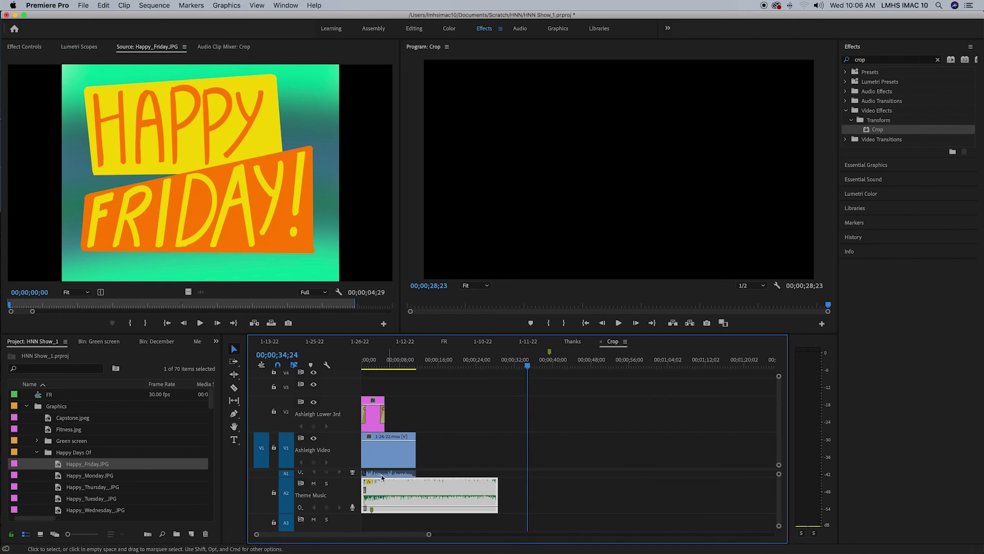